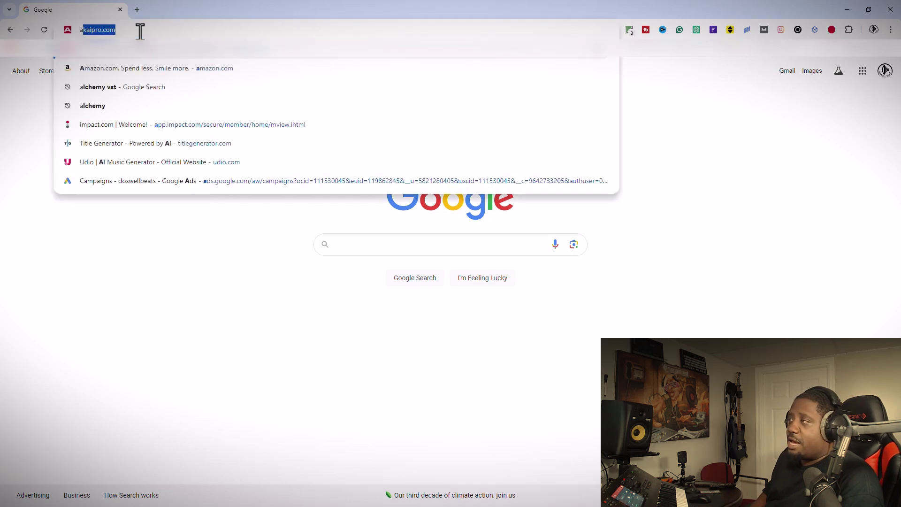
Step: Load the Akai Professional homepage and scroll down to the footer brand links
key(Return)
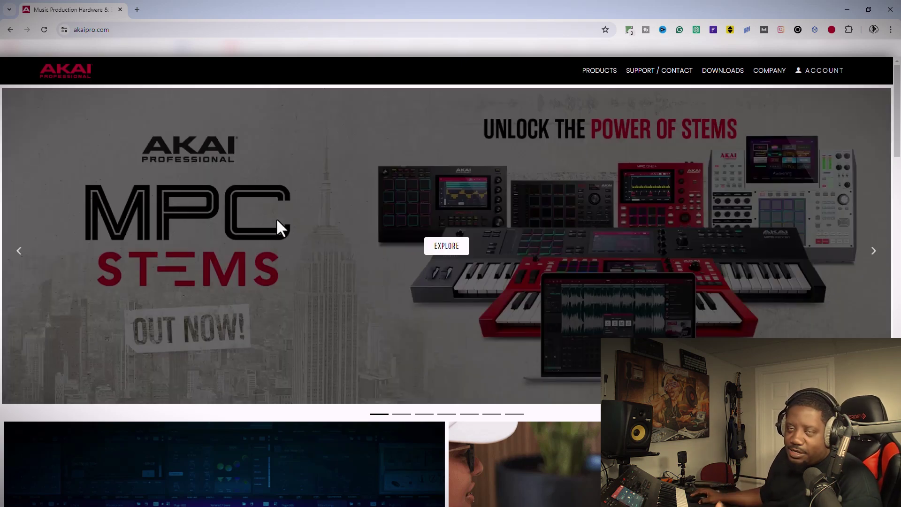
scroll(276, 223, down, 7)
scroll(276, 224, down, 3)
scroll(277, 224, up, 5)
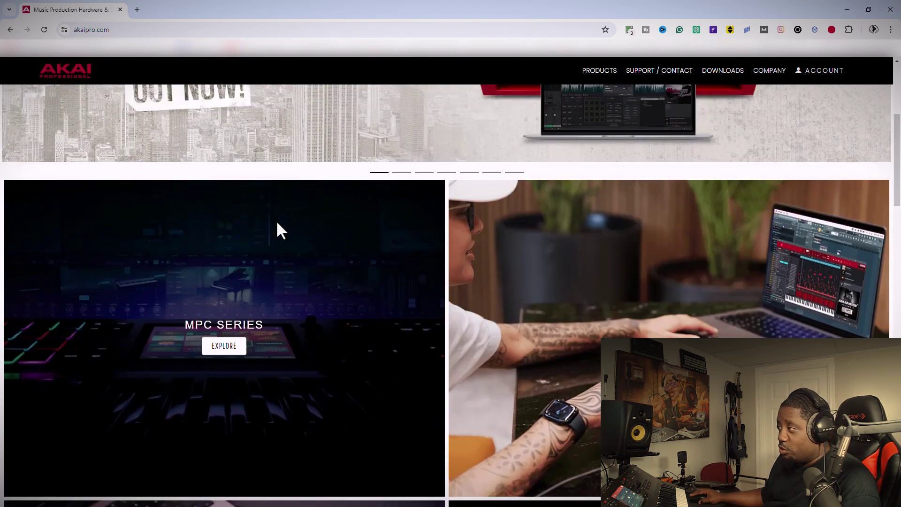
scroll(277, 224, down, 10)
scroll(276, 221, down, 15)
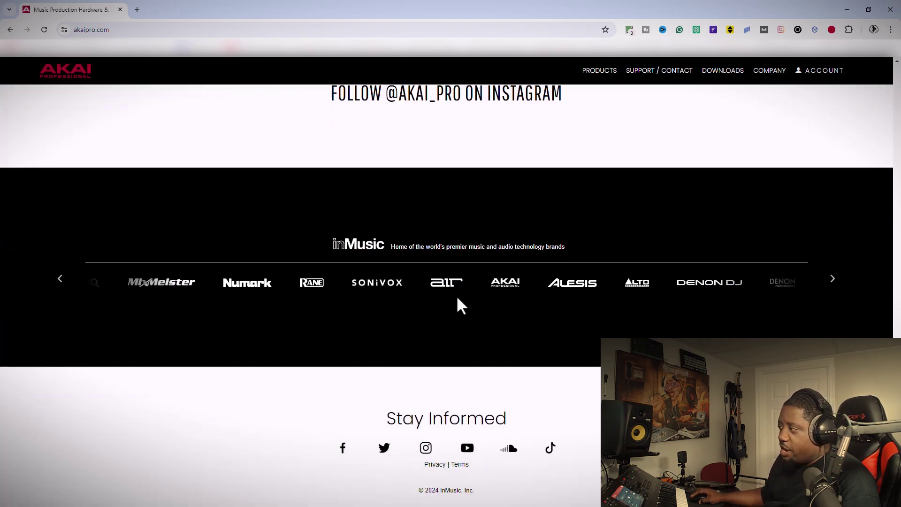
Step: Open the AIR Music Technology site from the footer and scroll to the Soft Clipper banner
click(448, 294)
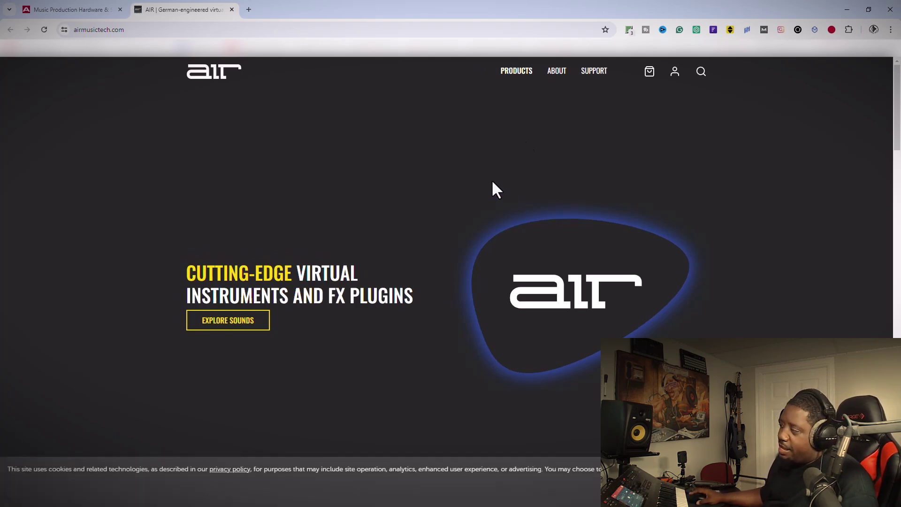
scroll(479, 197, down, 5)
scroll(479, 197, down, 5)
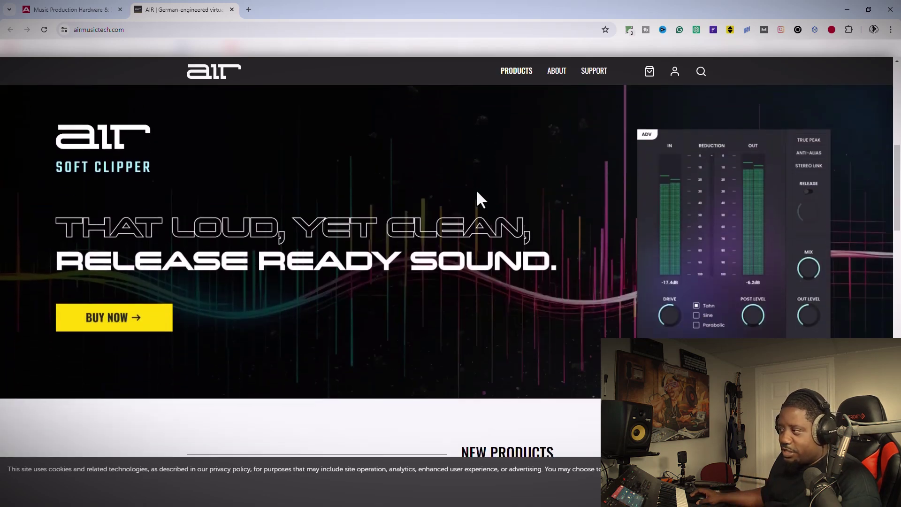
scroll(695, 235, up, 2)
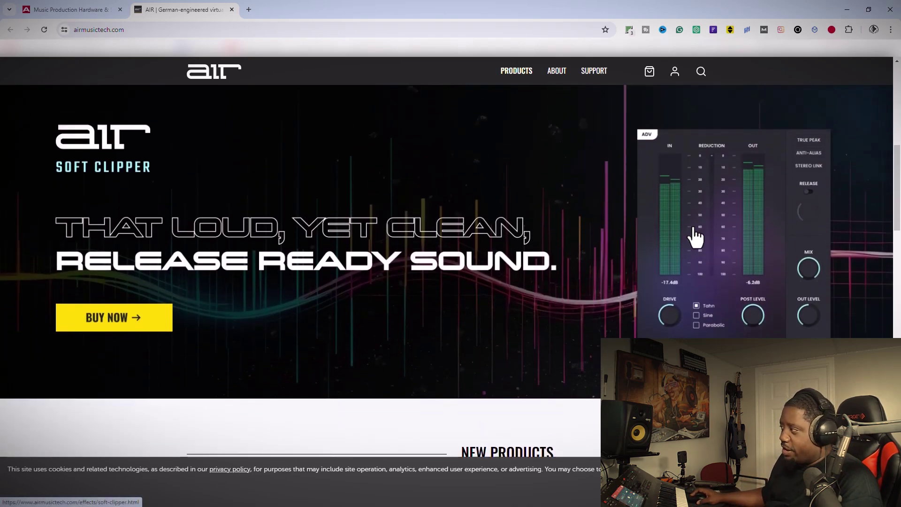
Step: Open the AIR Soft Clipper product page from its banner on airmusictech.com
click(712, 233)
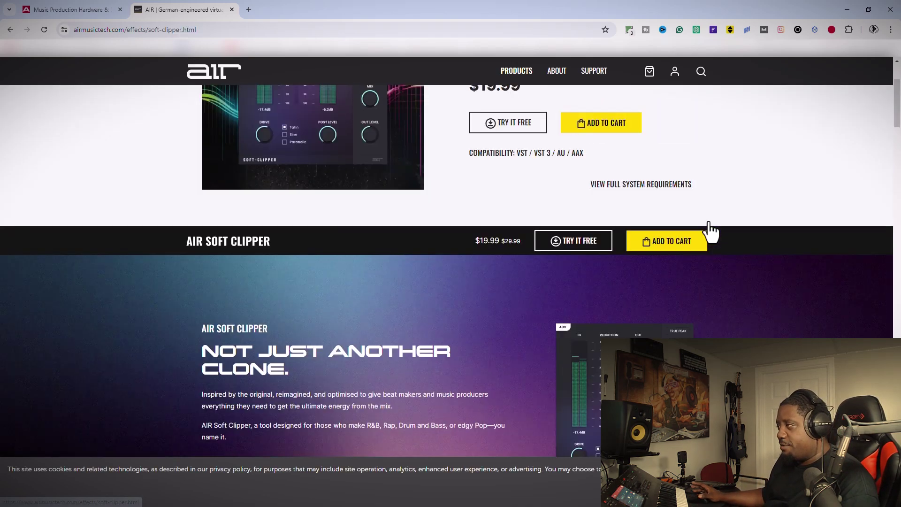
scroll(709, 232, up, 1)
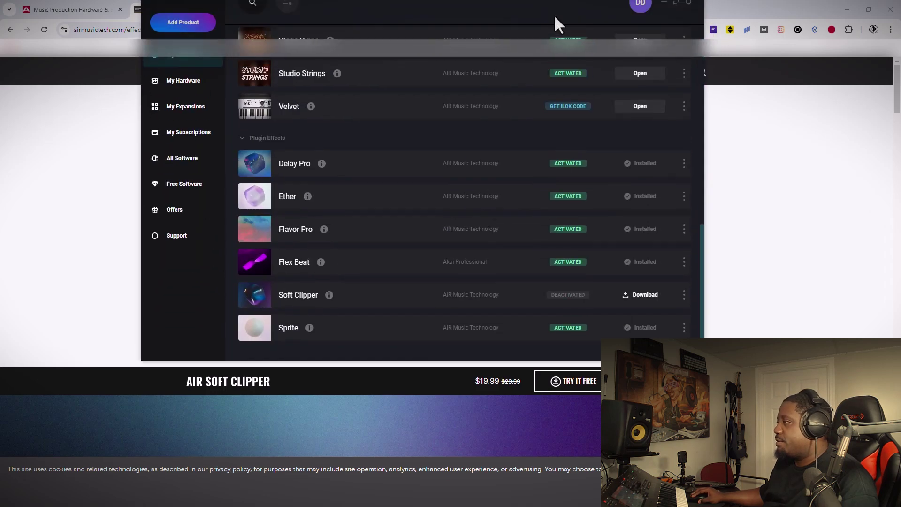
Step: Download Soft Clipper from its inMusic Software Center row and launch its installer
scroll(469, 282, up, 5)
scroll(469, 281, up, 3)
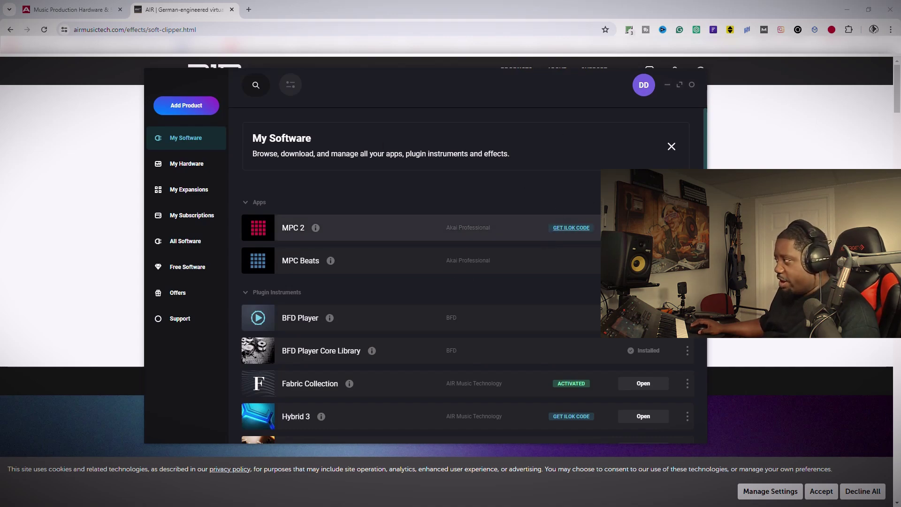
scroll(465, 199, down, 12)
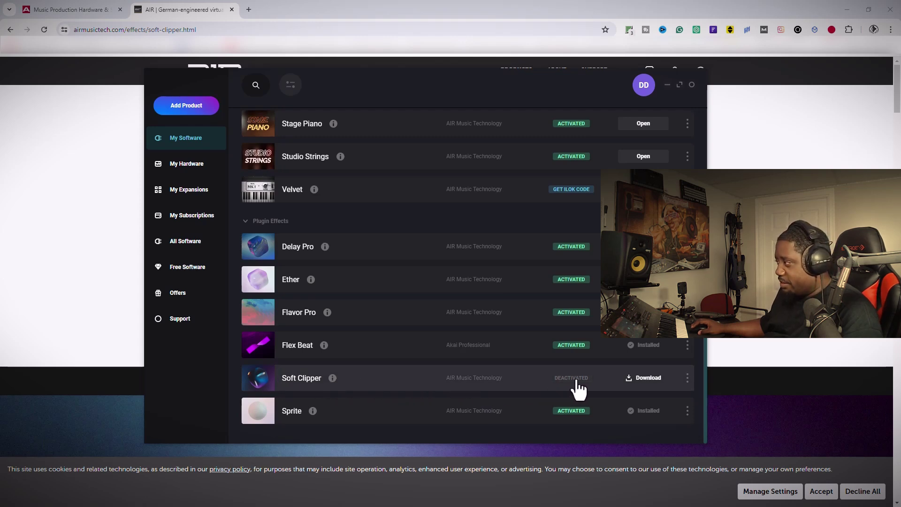
click(649, 381)
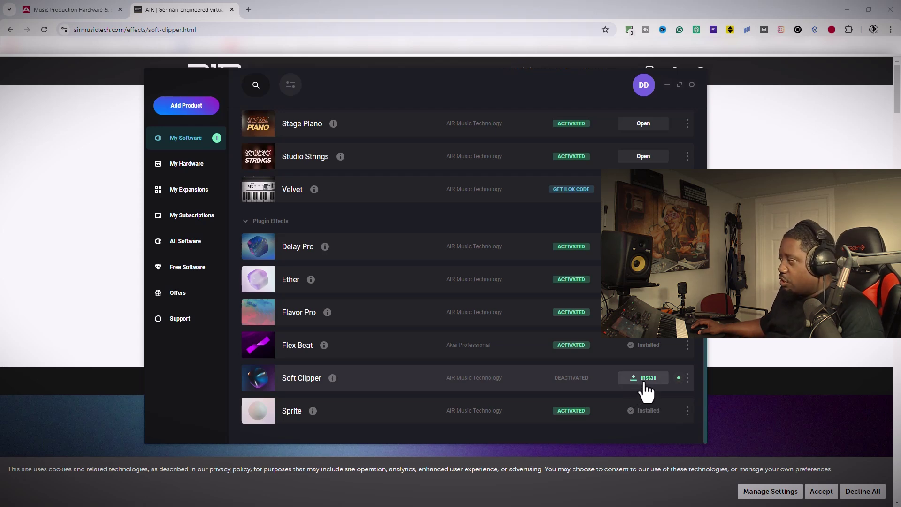
click(645, 382)
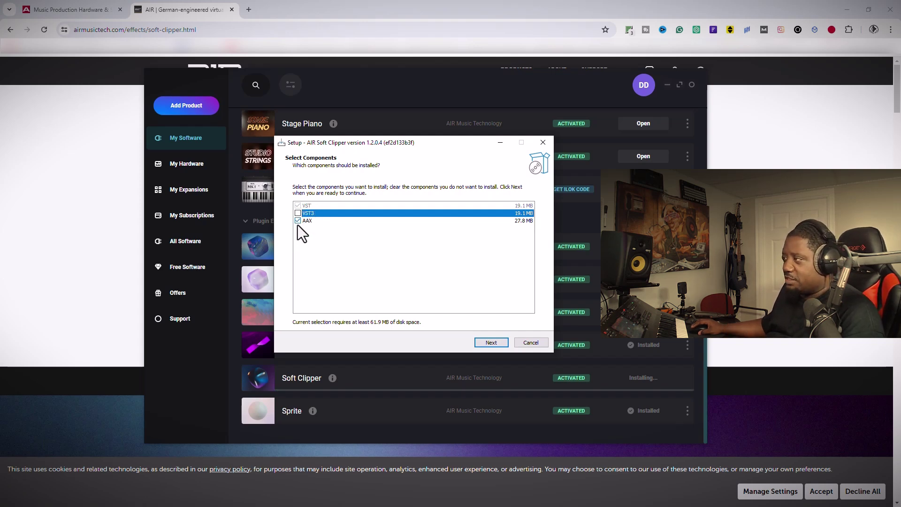
Step: Run the Soft Clipper setup with AAX unchecked, installing only VST, through to Finish
click(298, 223)
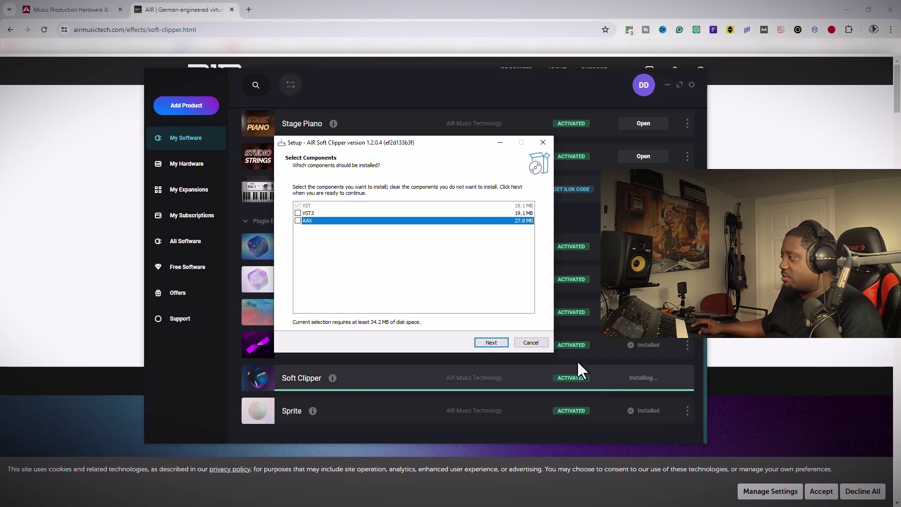
click(491, 342)
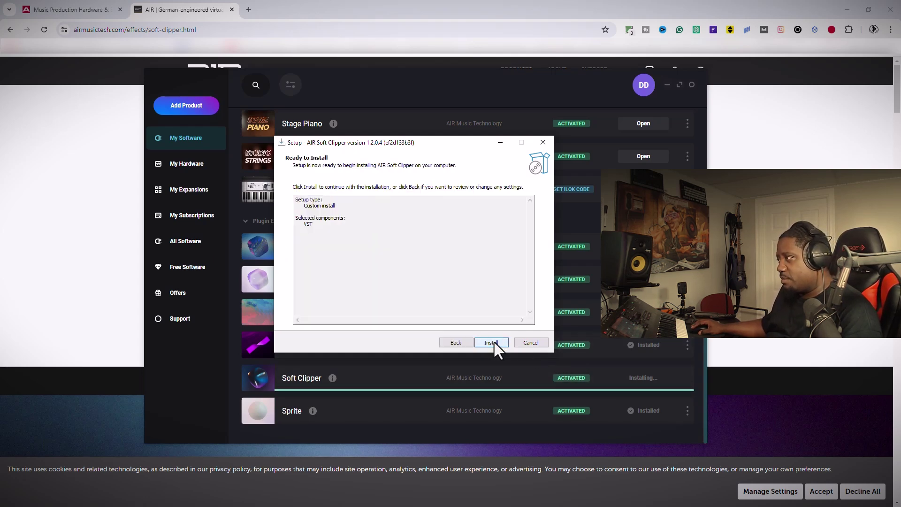
click(493, 341)
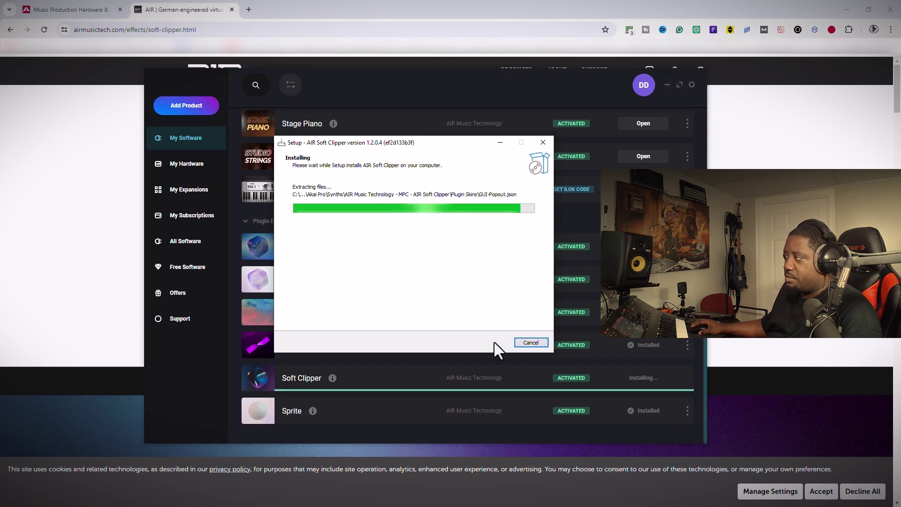
click(491, 342)
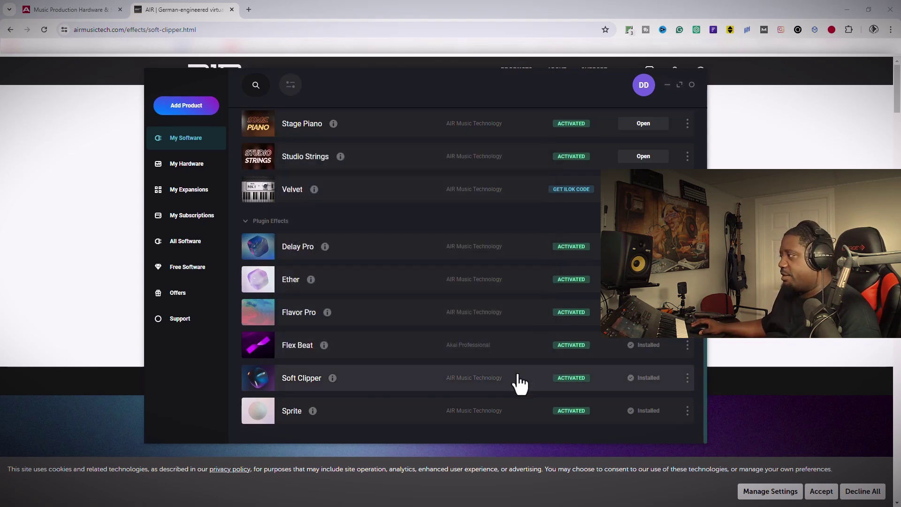
Step: Close Software Center, check AIR Soft Clipper is Activated in MPC Preferences > Activations, then close Preferences
click(692, 85)
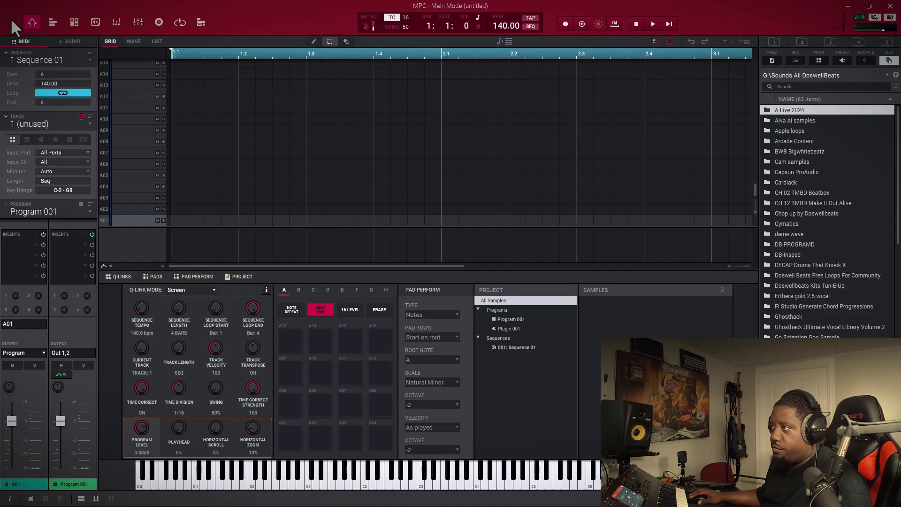
click(11, 22)
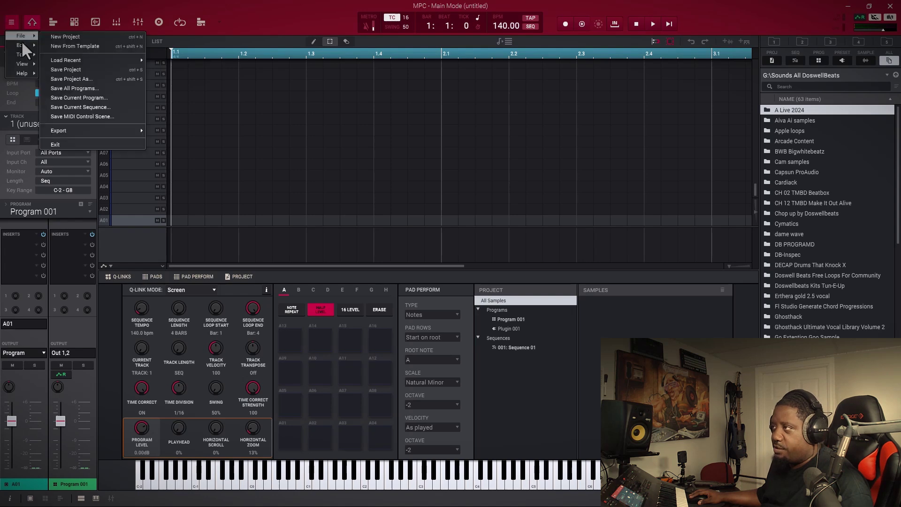
mouse_move(21, 47)
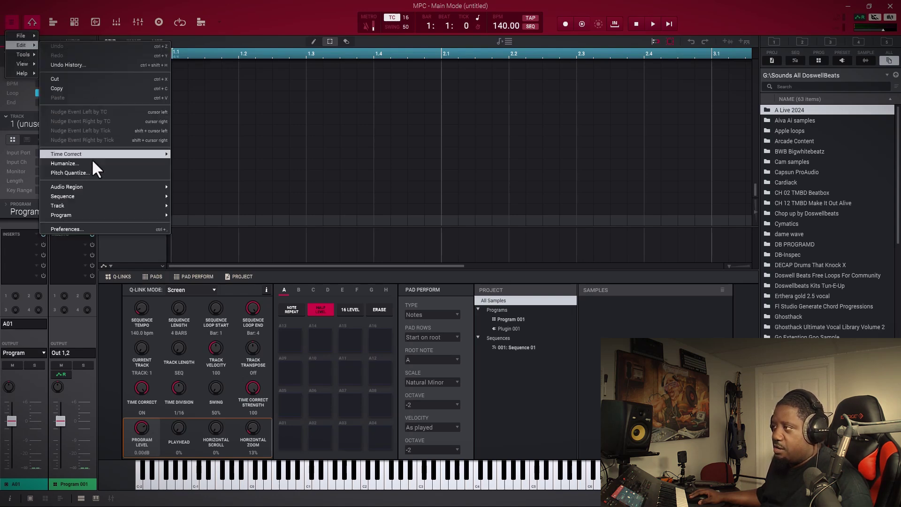
click(70, 228)
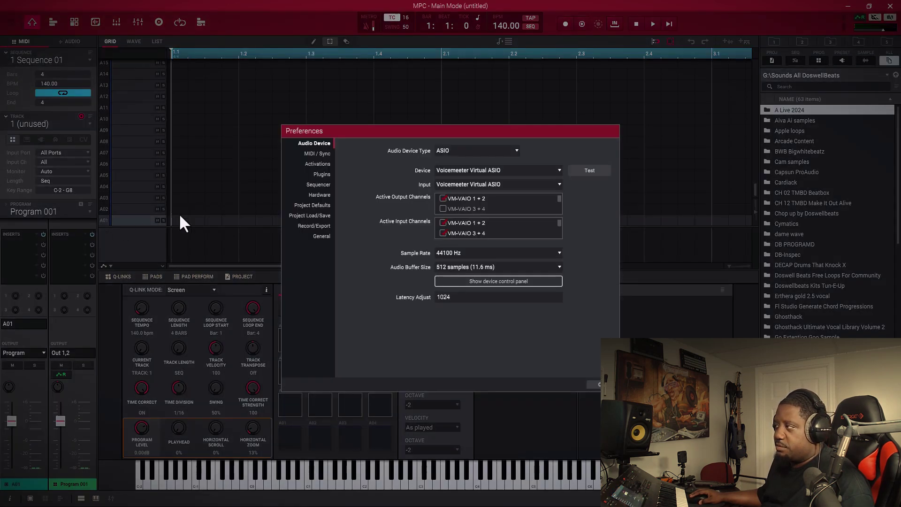
click(316, 164)
scroll(444, 260, down, 10)
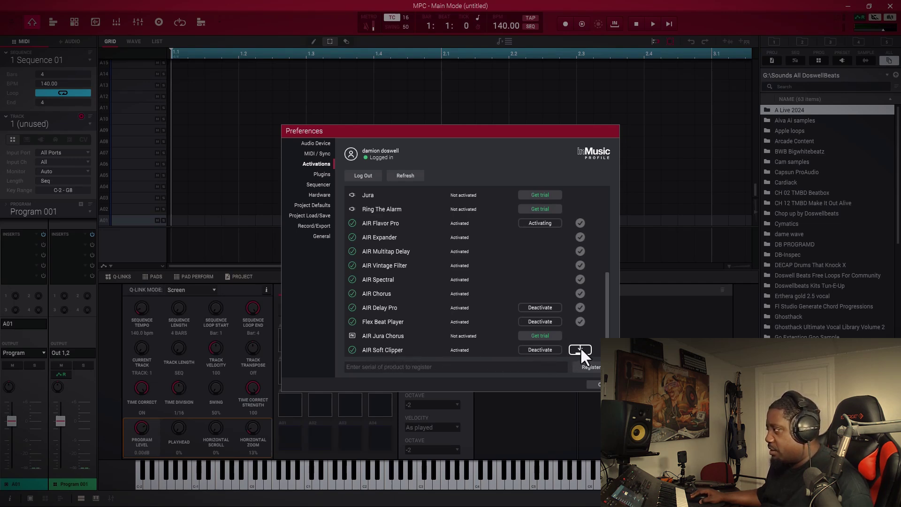
click(593, 384)
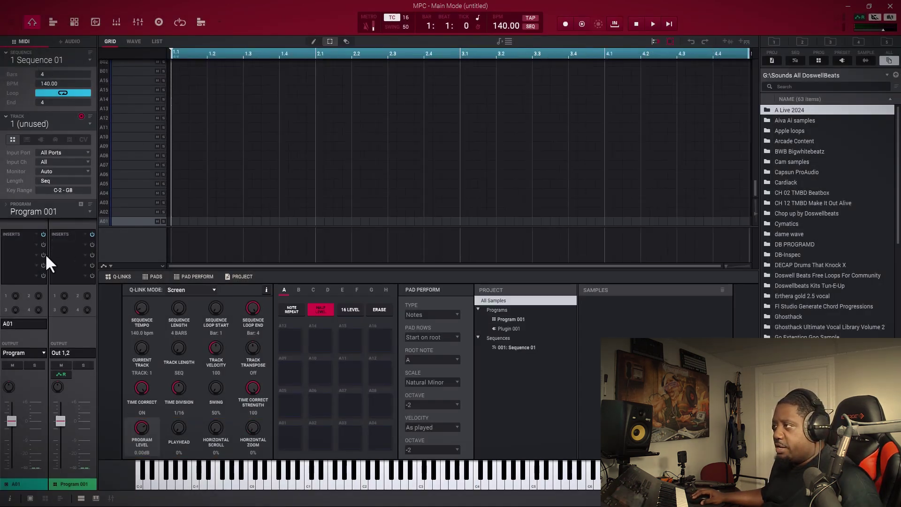
Step: Make the track a plugin track and load AIR Soft Clipper (Harmonic > AIR Music Technology) into insert 1
click(41, 139)
click(75, 277)
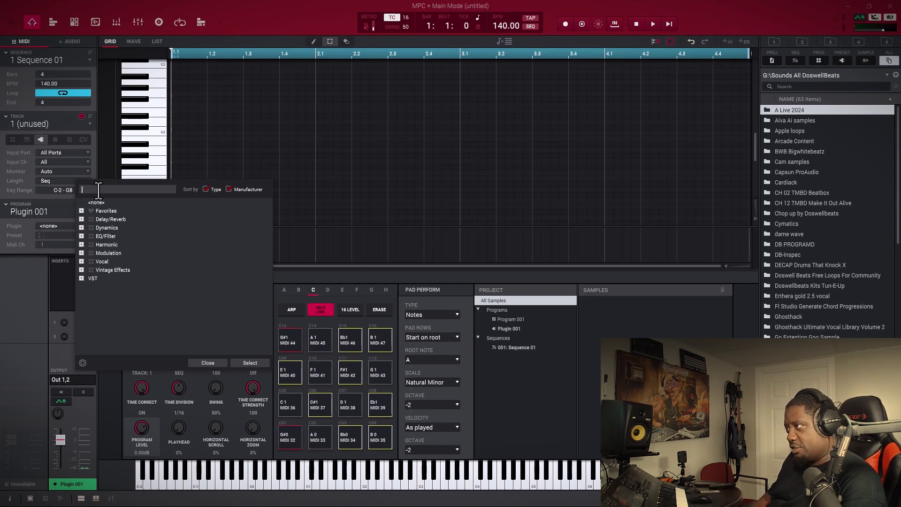
text(soft)
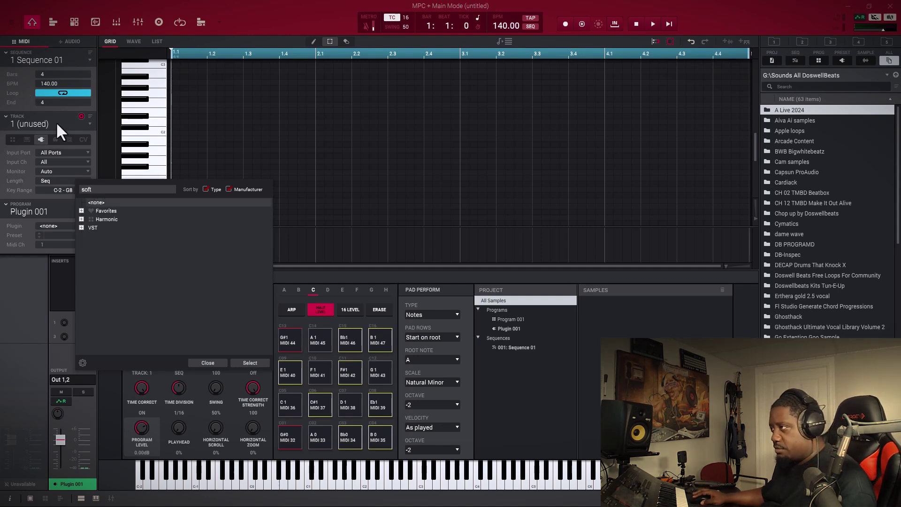
click(81, 219)
click(89, 228)
double_click(123, 236)
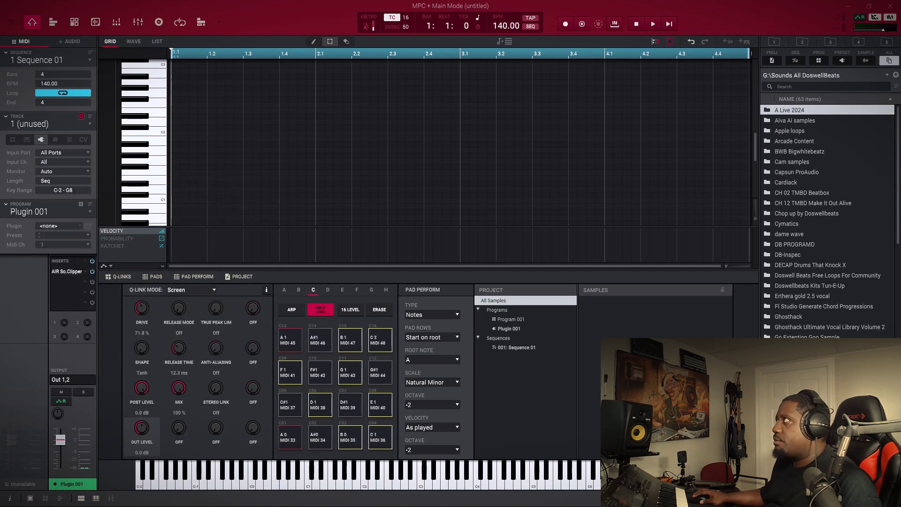
drag(321, 214, 337, 117)
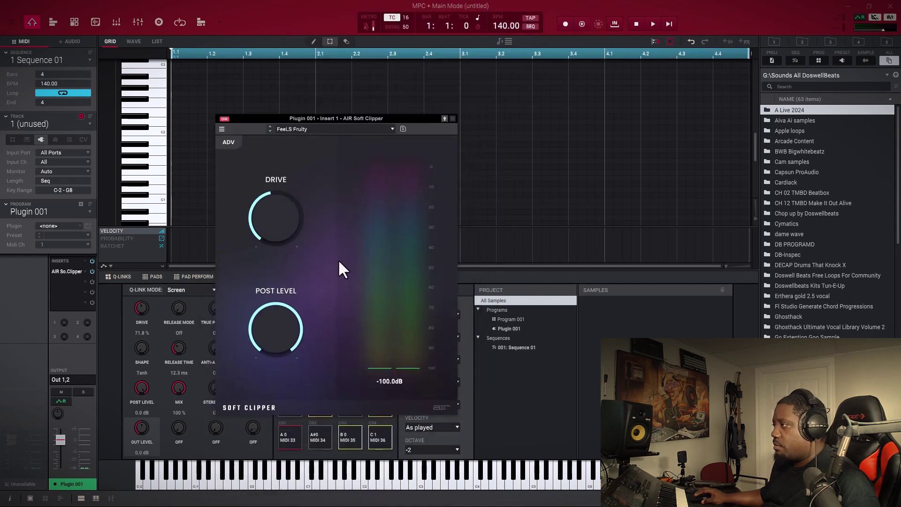